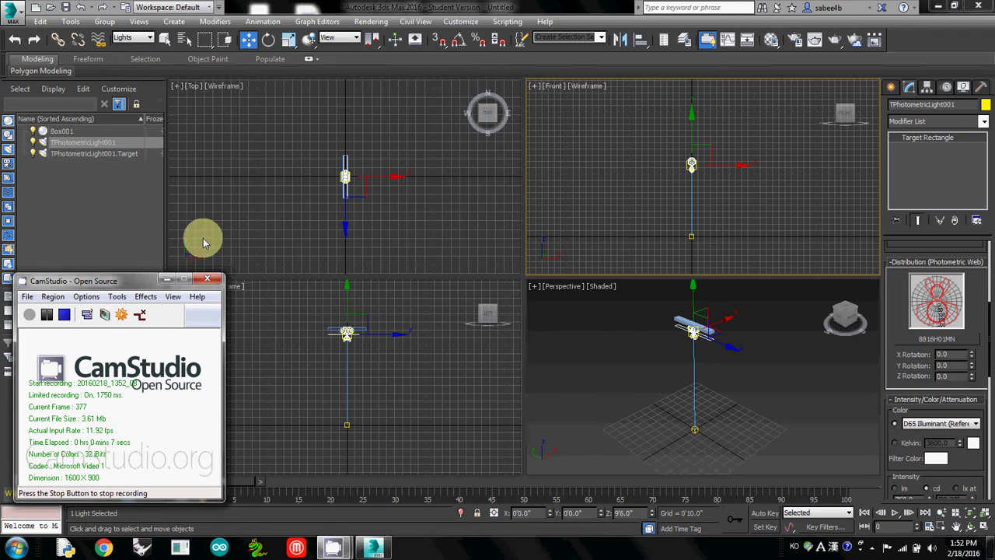
Create a light meter helper about 11'10" wide in the Top view, centred around the light fixture.
click(233, 227)
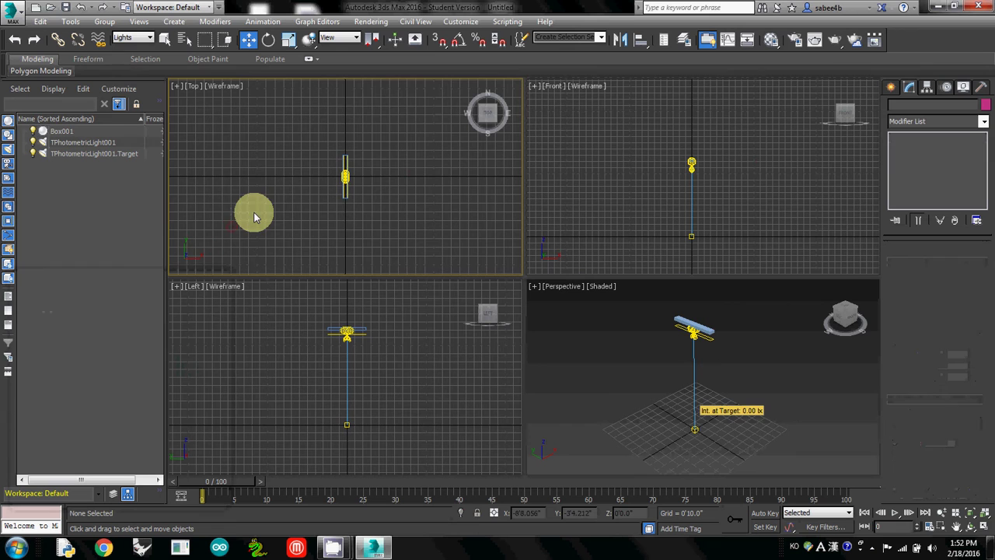
click(372, 21)
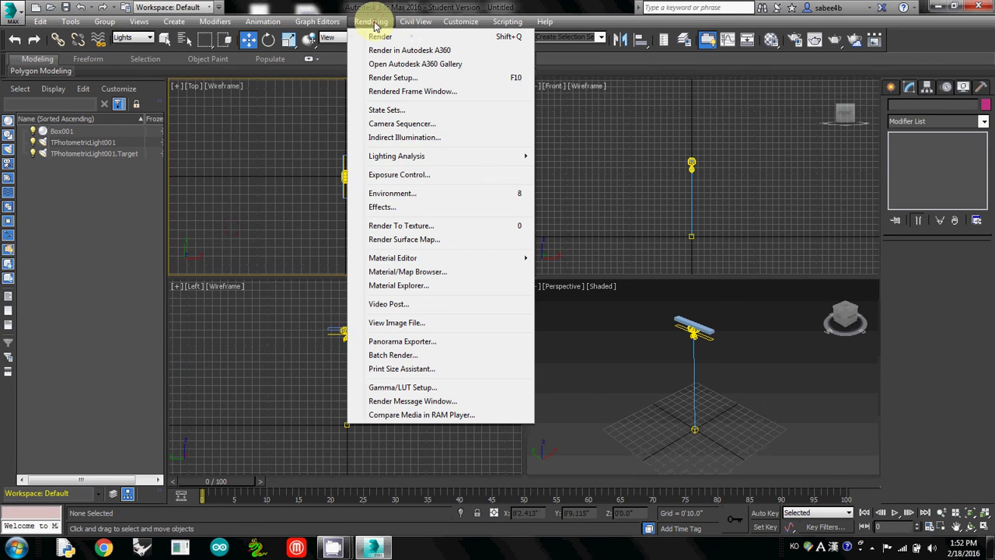
click(434, 158)
mouse_move(581, 175)
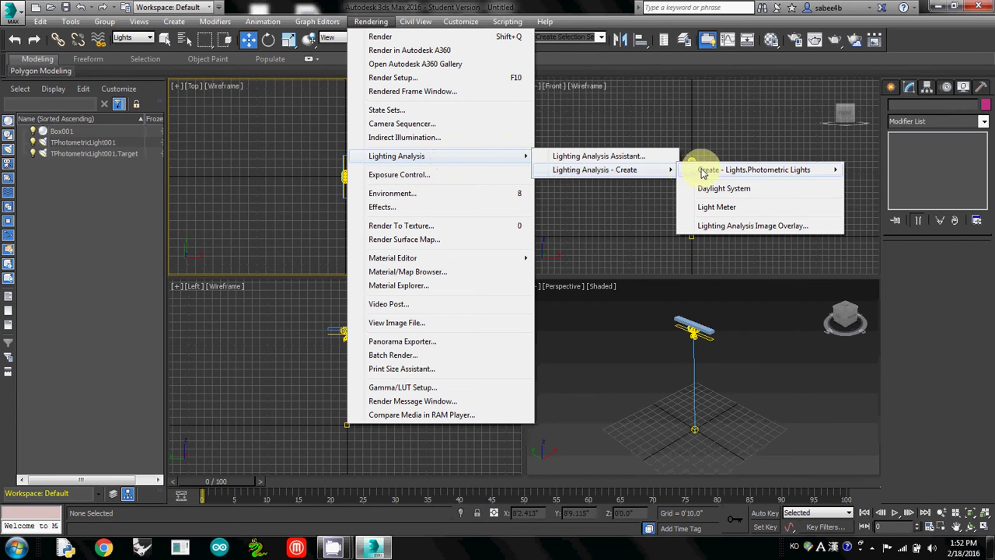
click(717, 209)
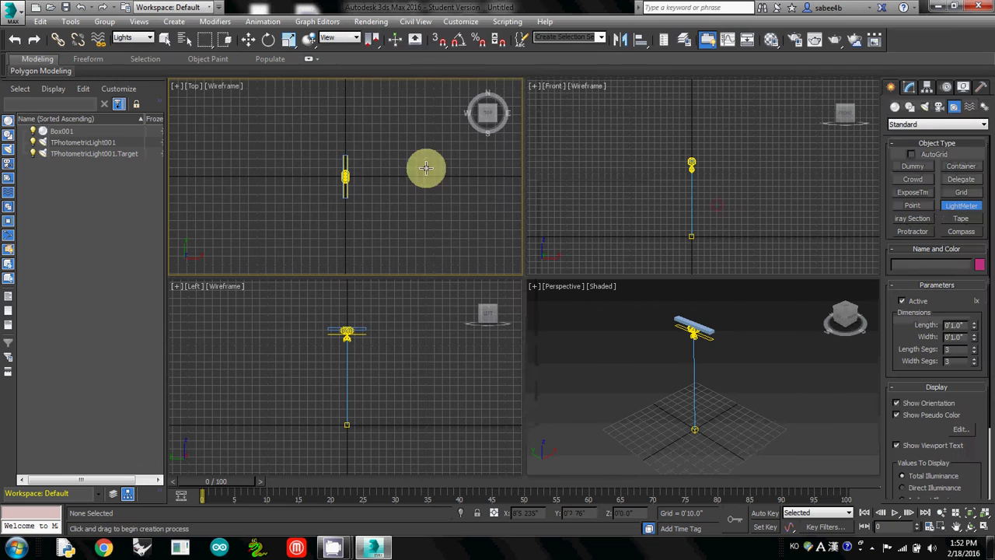
drag(282, 115, 410, 242)
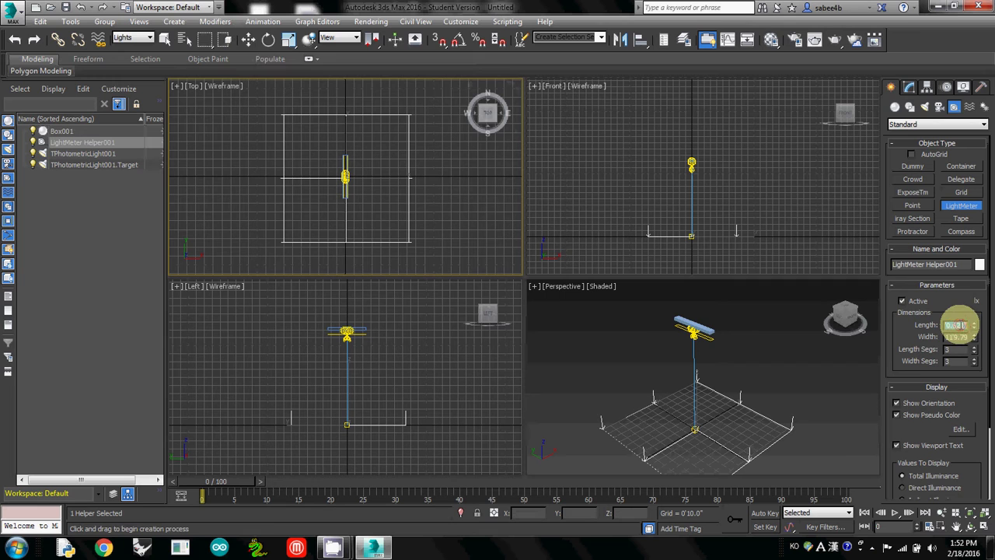
Set the light meter's length and width to 10'0.0" and its length and width segments to 10 each.
key(Tab)
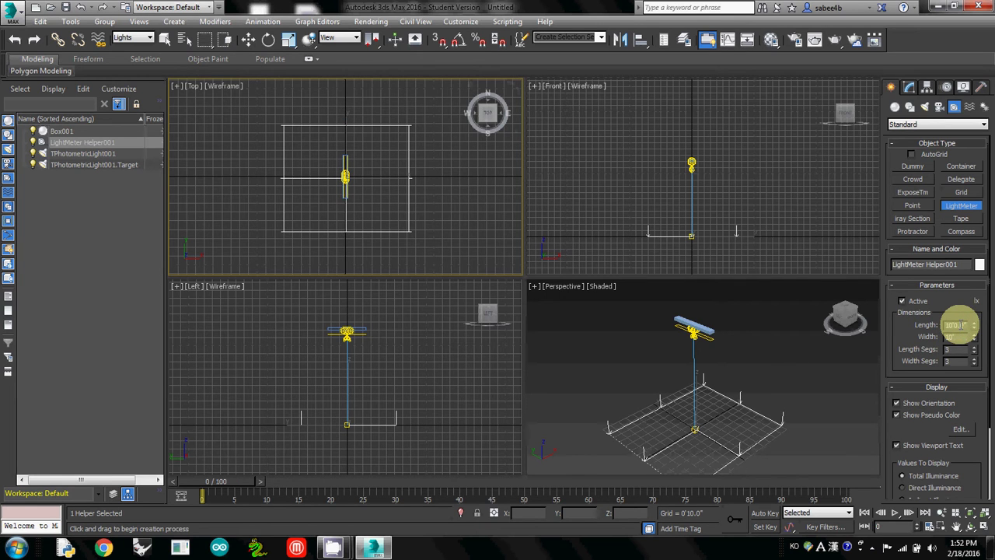
text(10)
key(Tab)
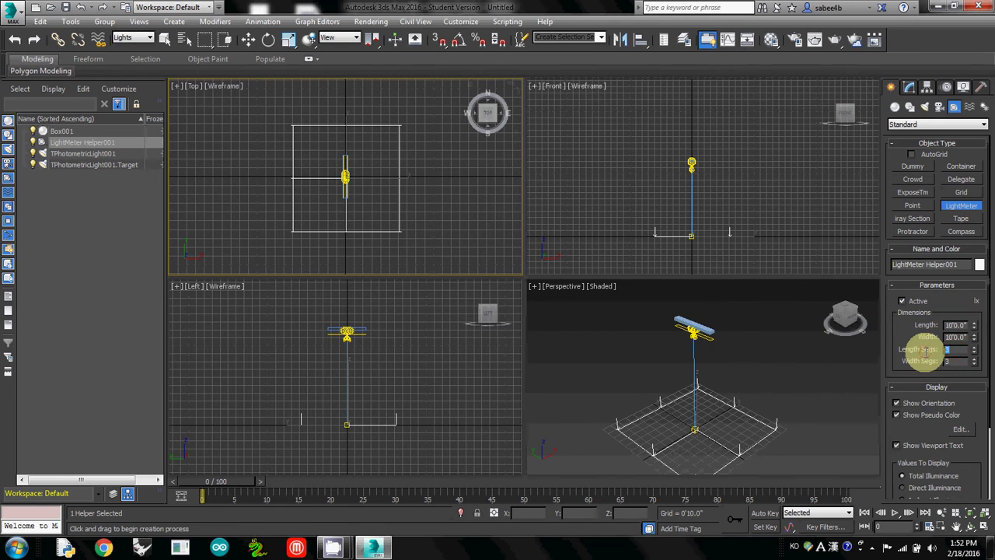
text(10)
key(Tab)
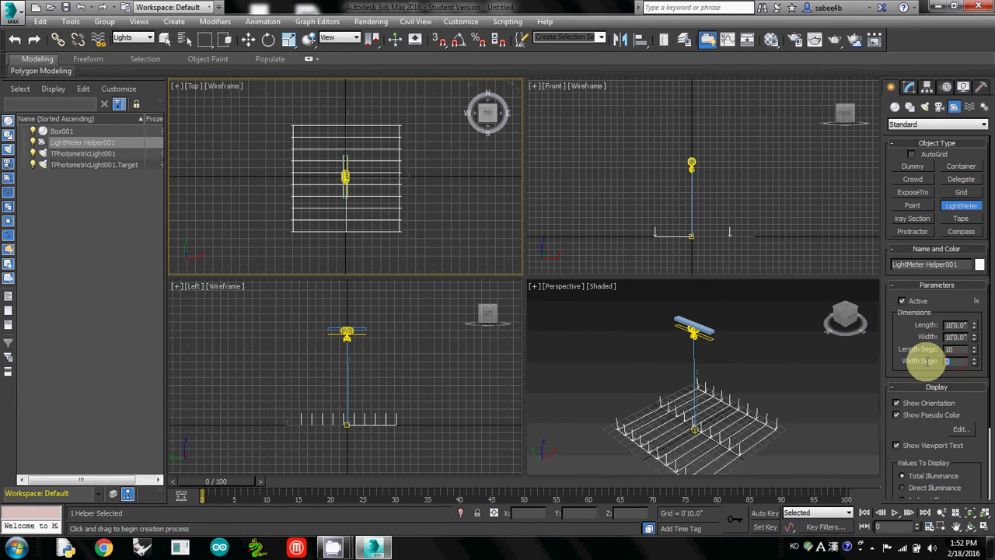
text(10)
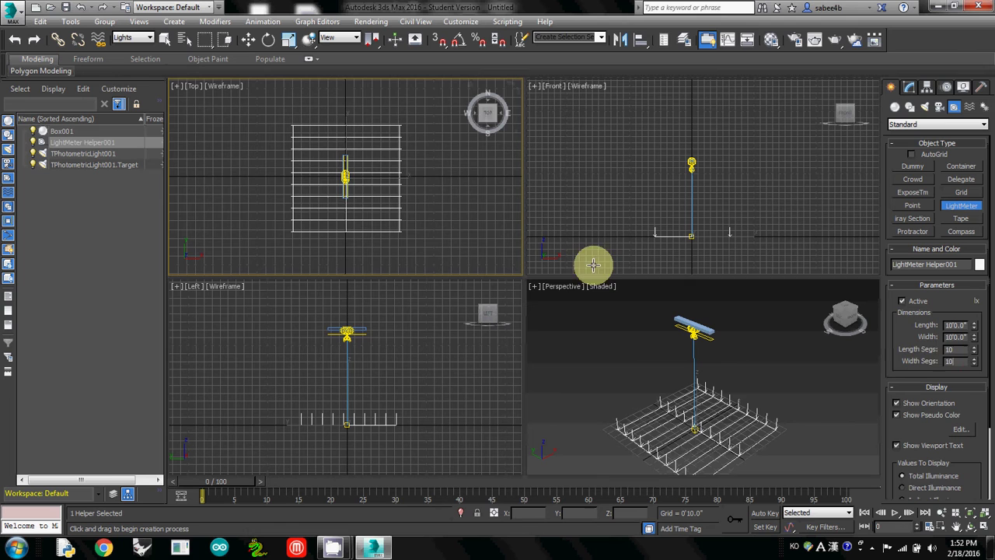
key(Tab)
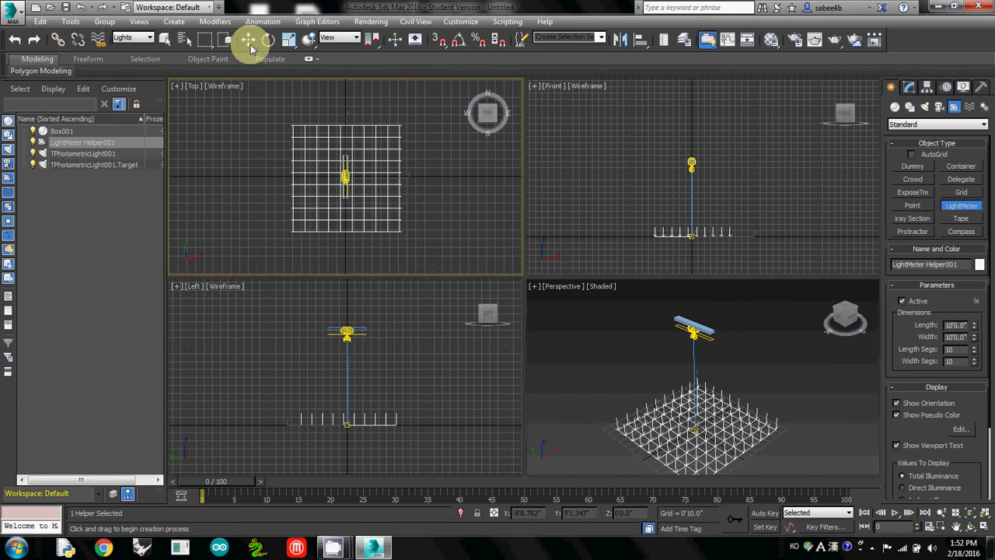
Limit the selection filter to Helpers and move the light meter to absolute X 0, Y 0 and Z 30 inches (2'6.0").
click(133, 37)
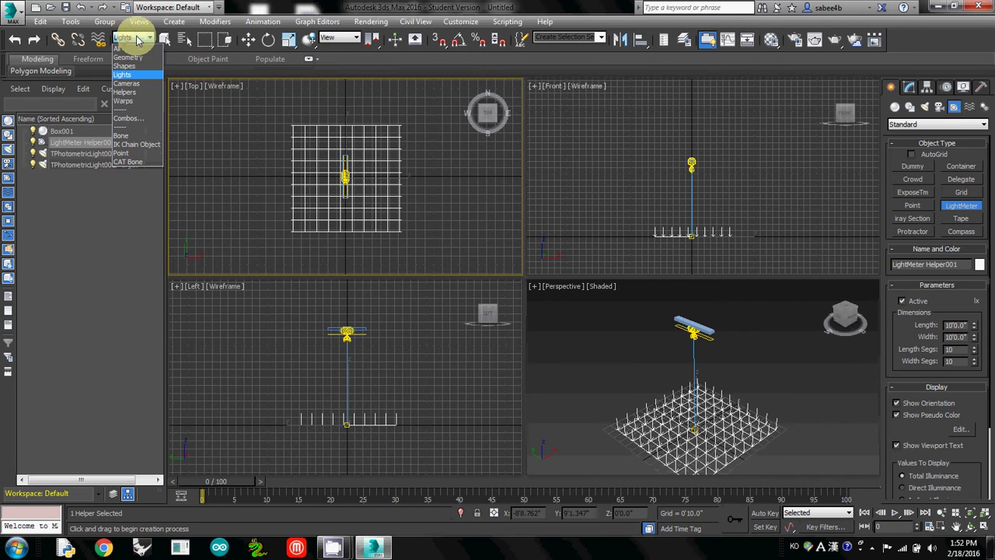
click(124, 92)
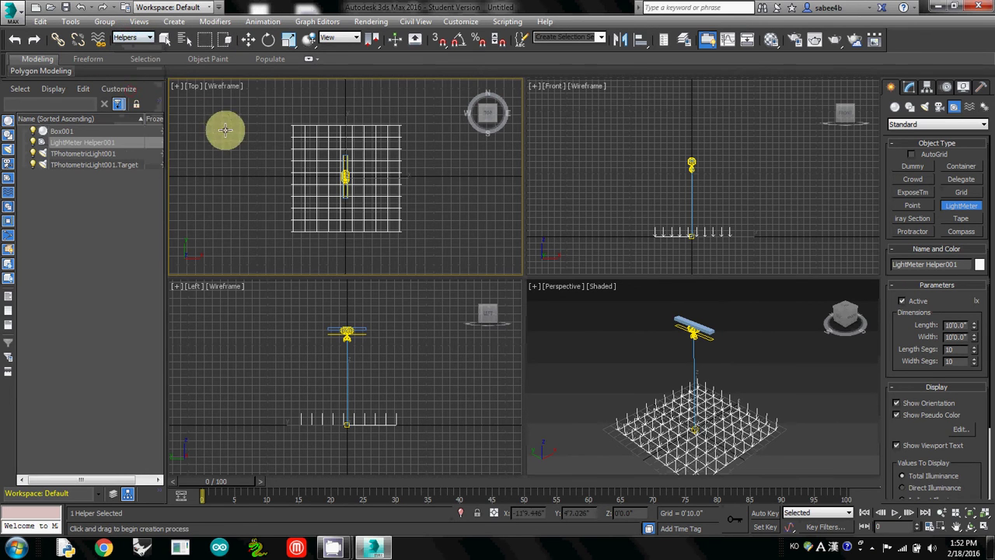
right_click(249, 39)
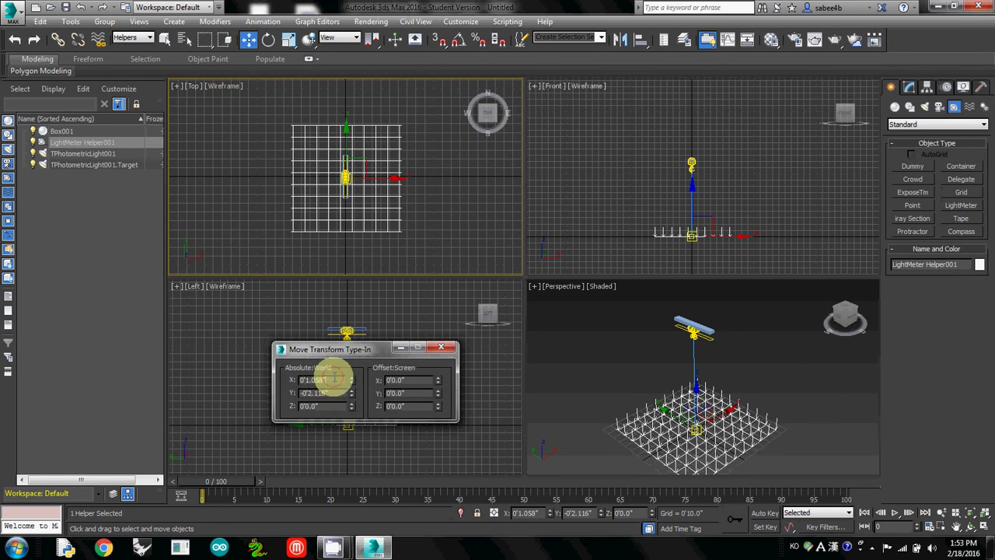
text(0)
key(Tab)
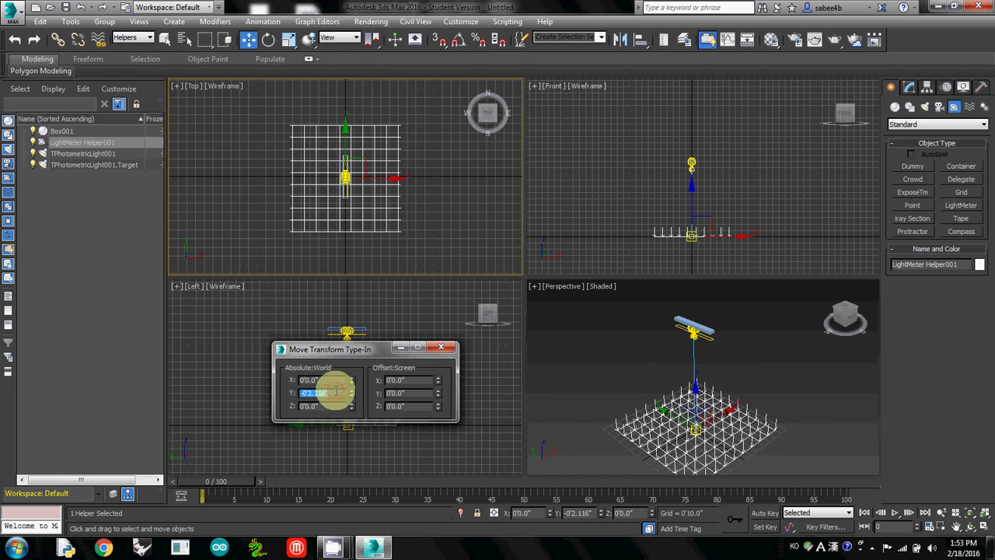
text(0'0.0)
key(Tab)
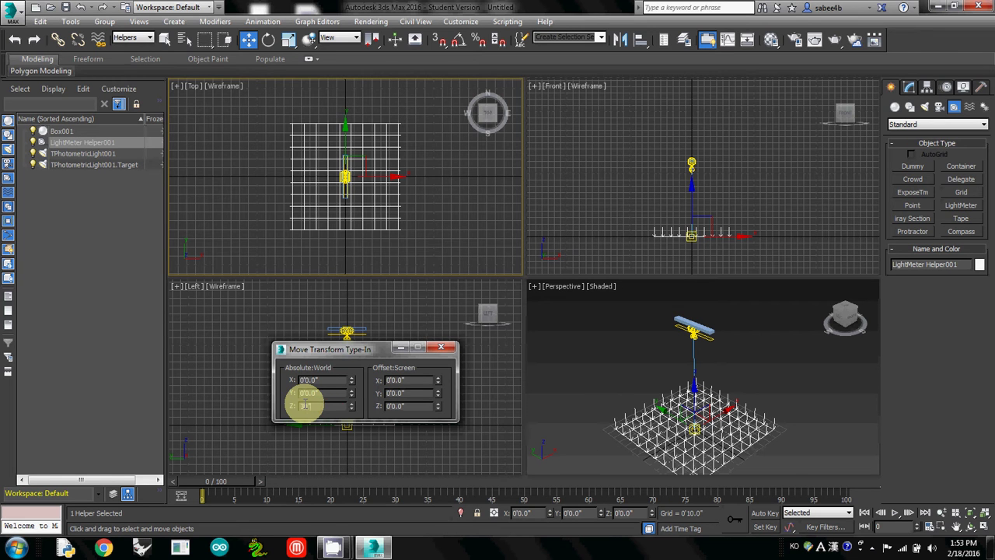
text(30)
key(Return)
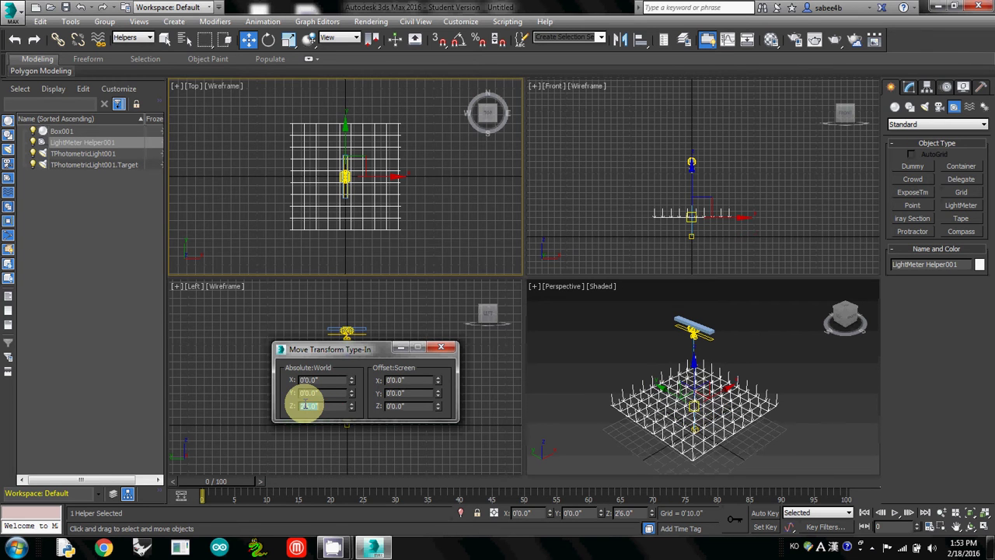
click(453, 351)
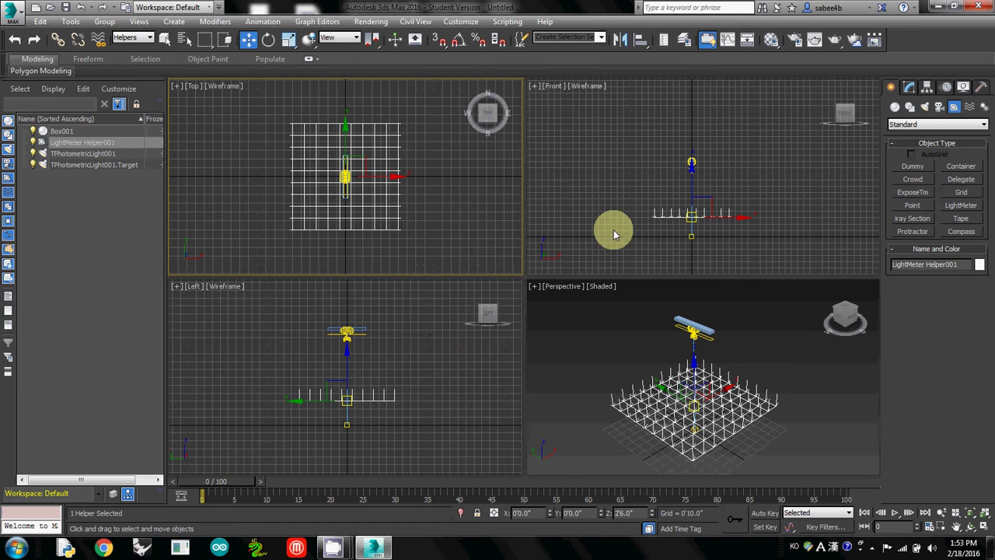
Calculate all light meters with the light meter helper's total illuminance as the displayed value.
right_click(617, 318)
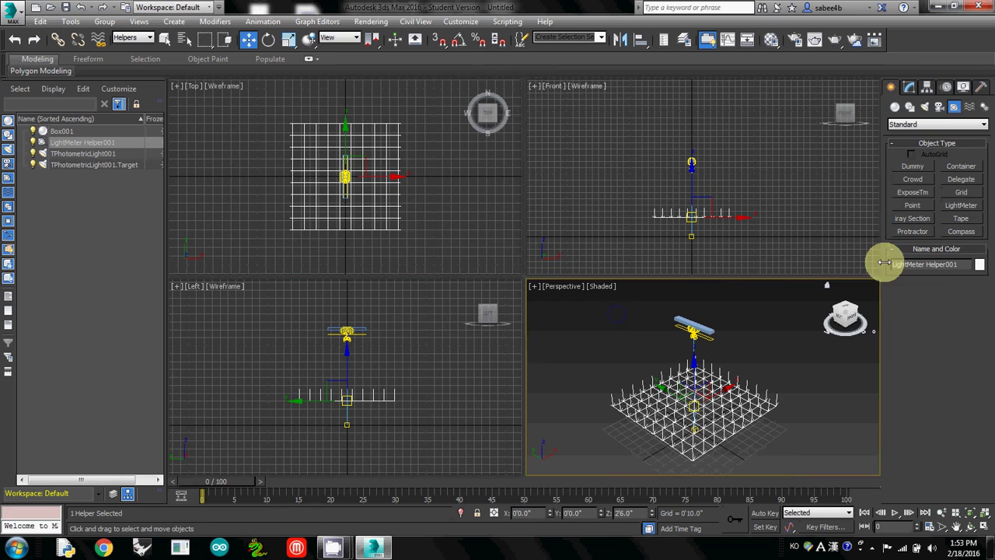
right_click(397, 175)
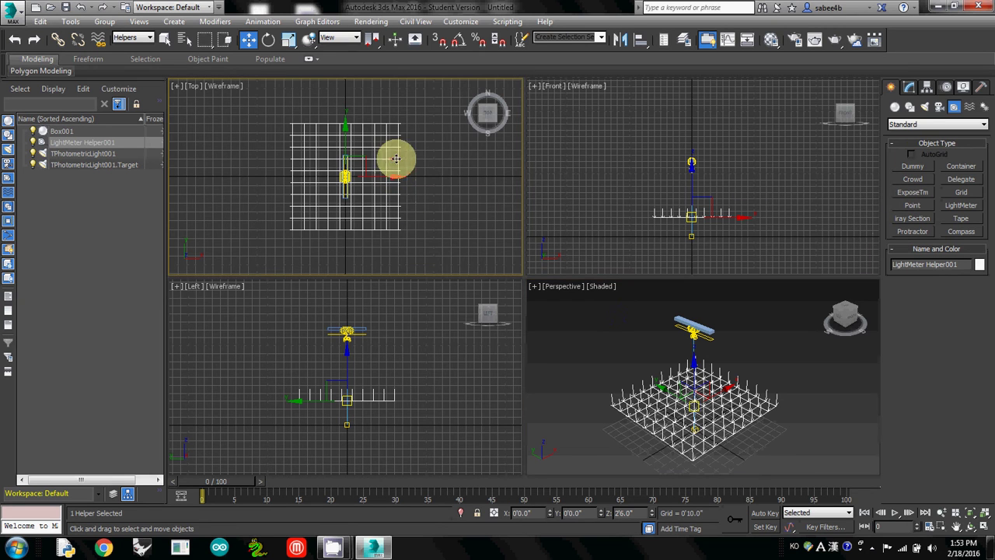
click(910, 88)
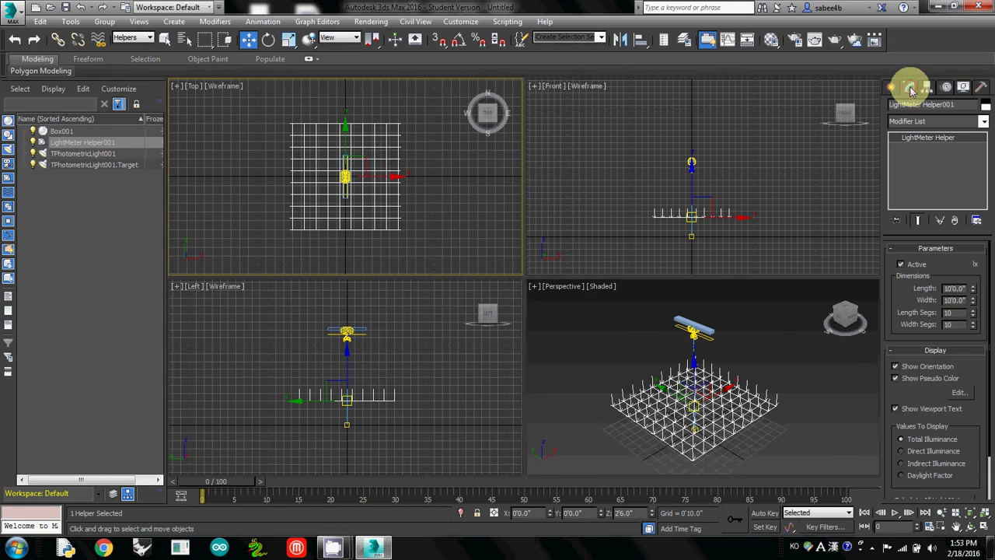
drag(895, 336, 891, 285)
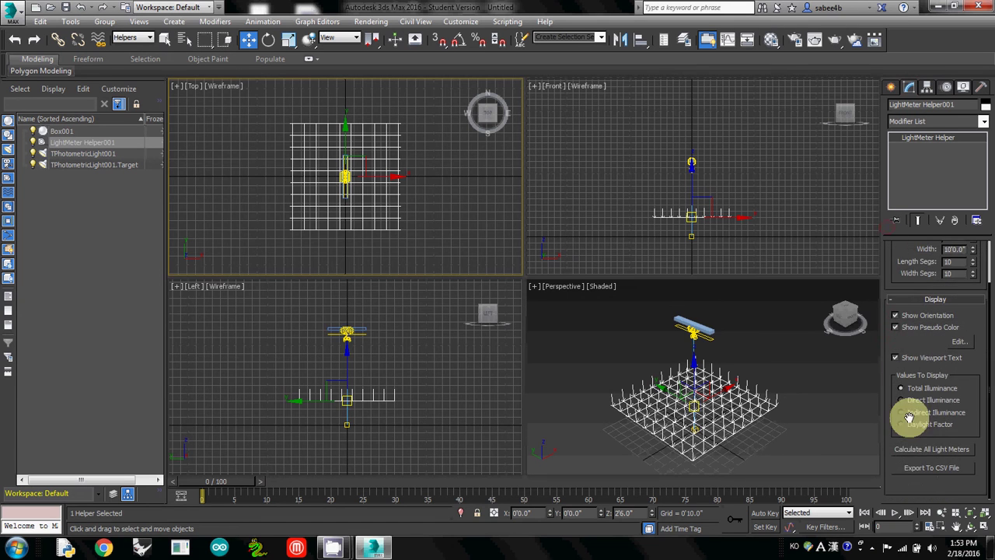
click(913, 448)
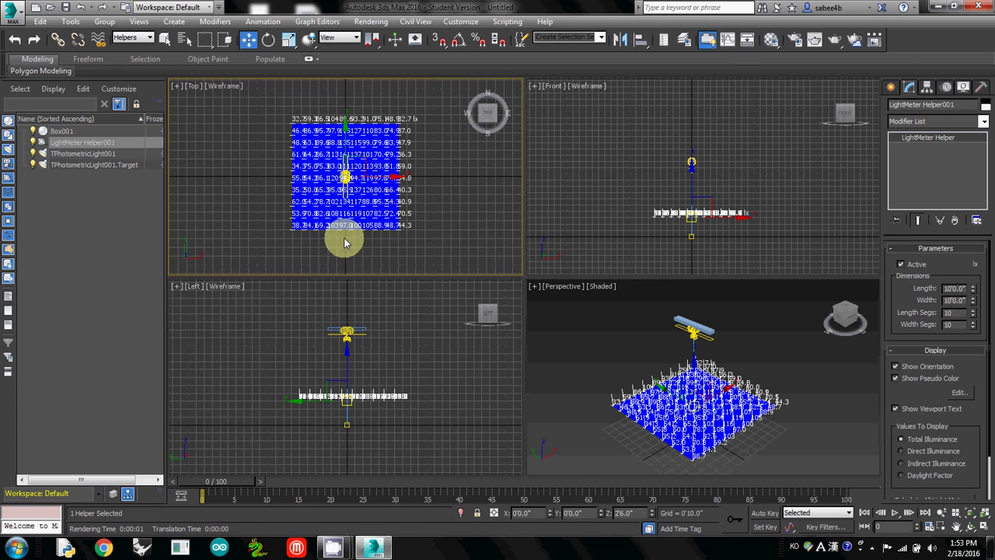
Set the analysis value color coding range to a minimum of 30 lx and a maximum of 150 lx in the Lighting Analysis Assistant.
click(237, 209)
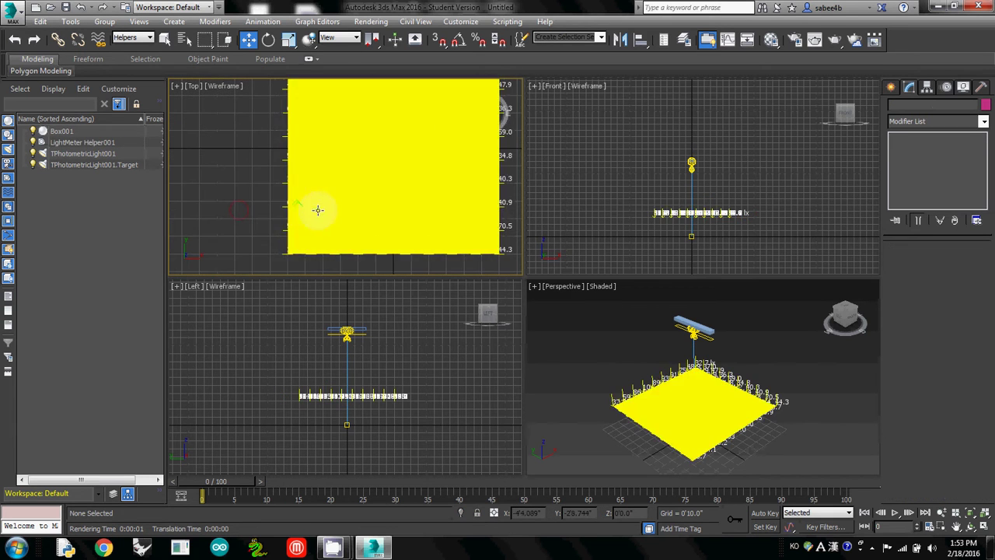
scroll(317, 214, up, 3)
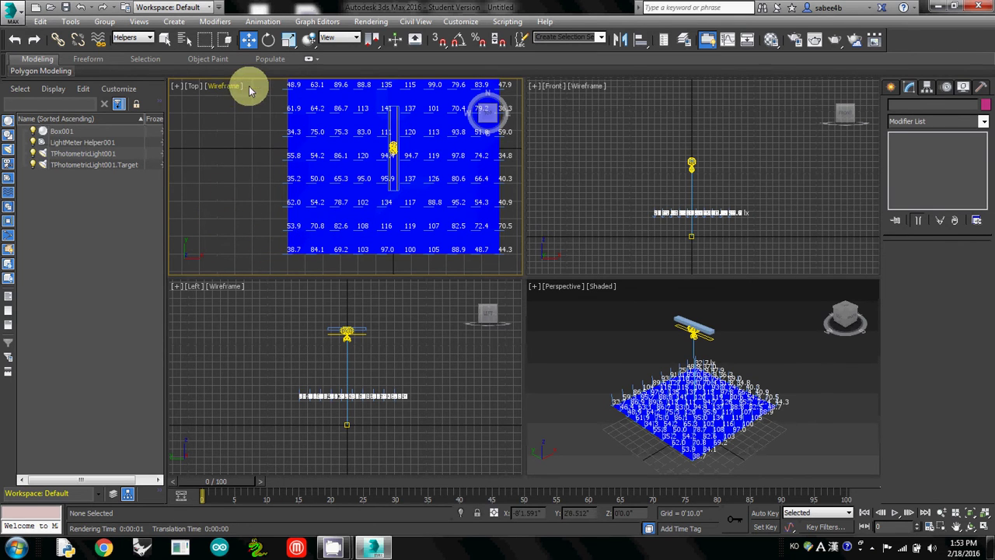
click(369, 21)
mouse_move(442, 160)
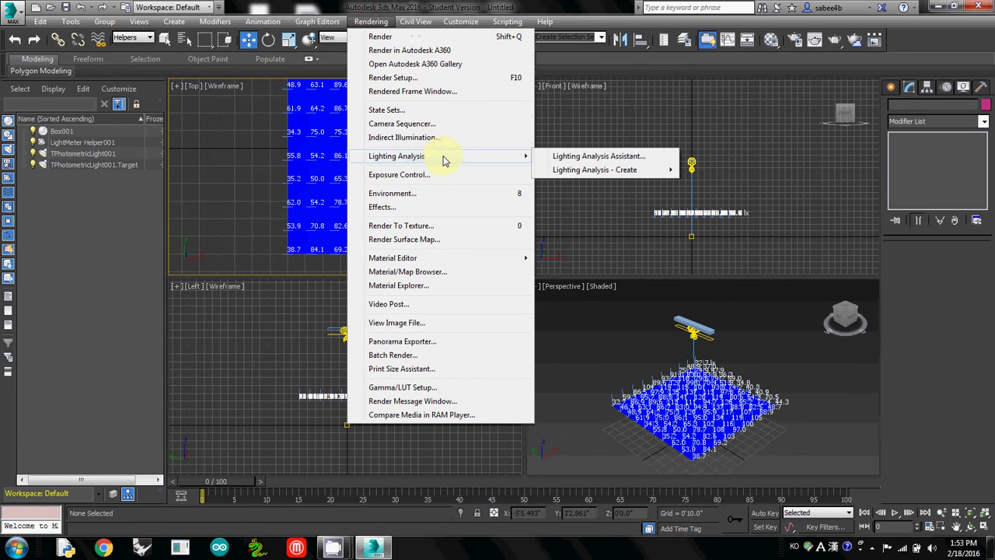
click(636, 156)
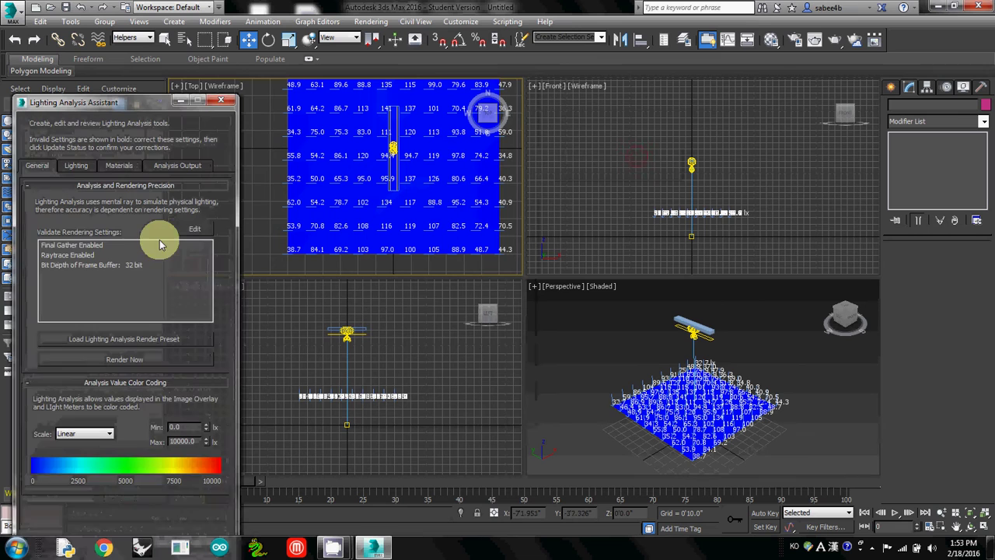
click(186, 427)
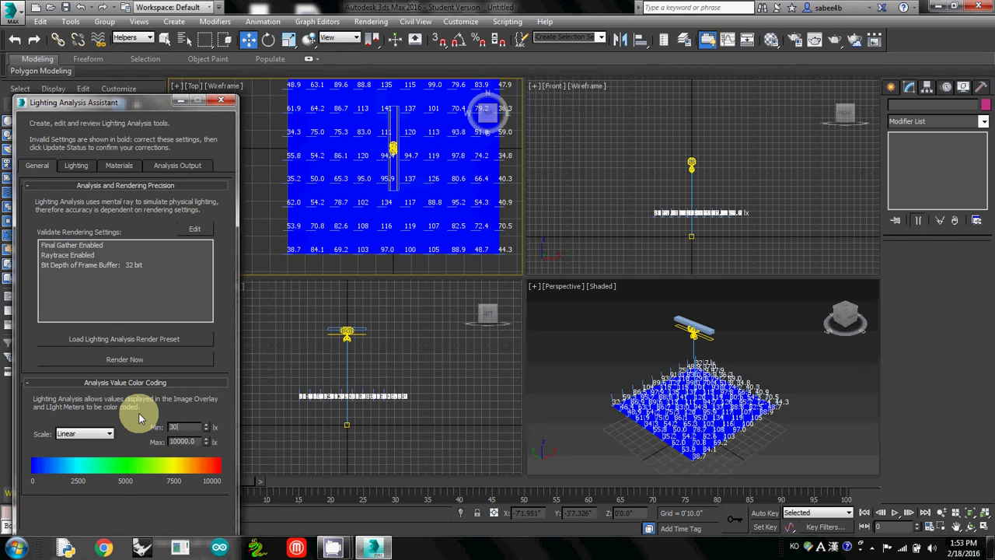
click(187, 441)
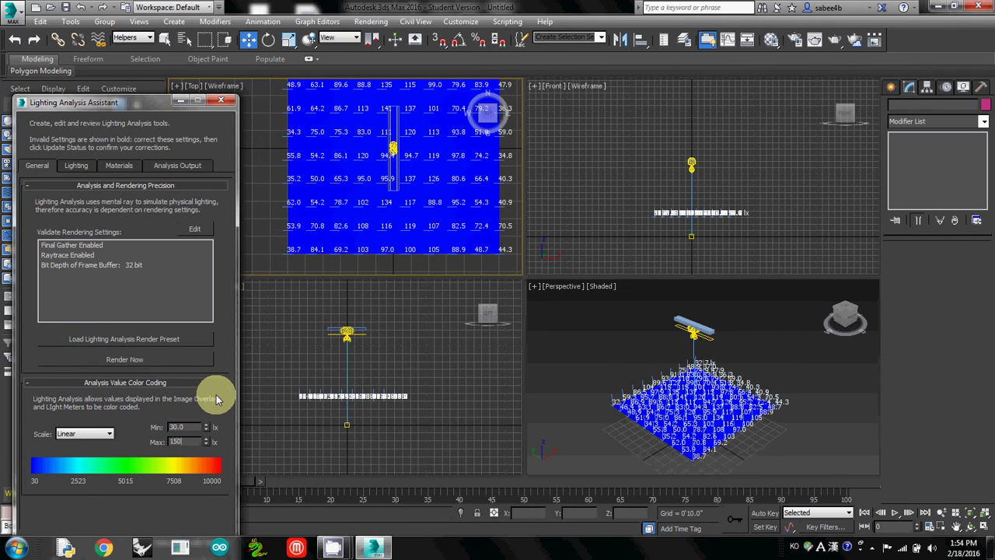
key(Return)
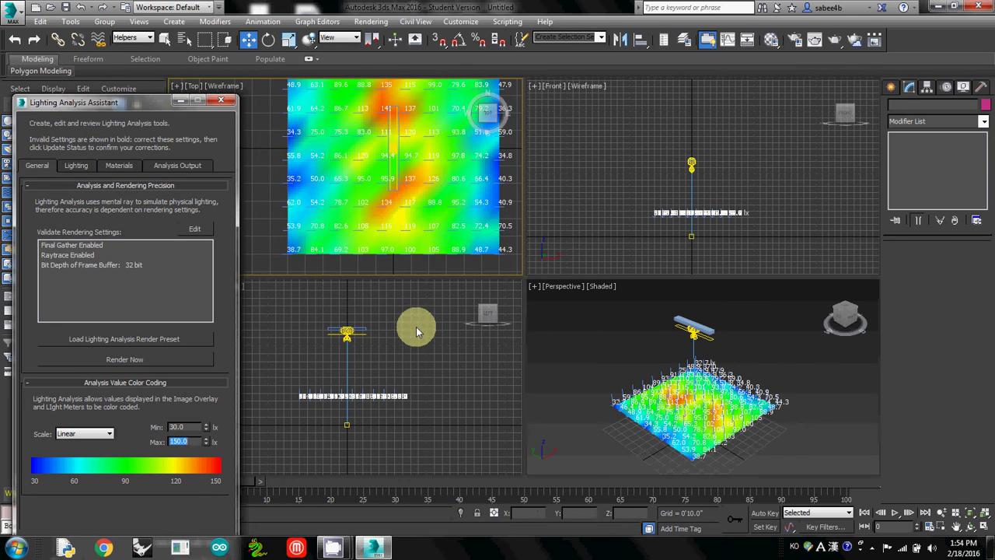
click(220, 102)
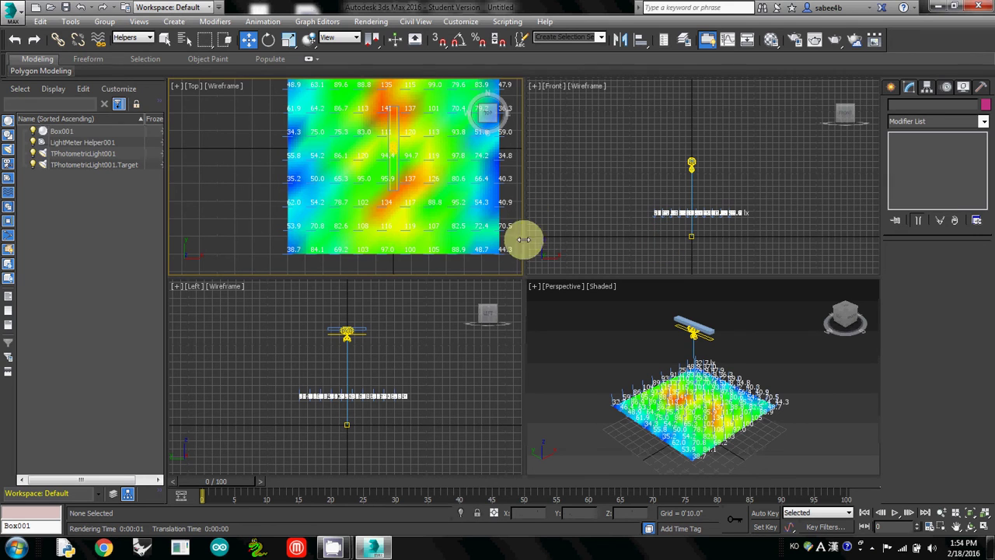
Hide the light meter helper from the Top view.
right_click(333, 201)
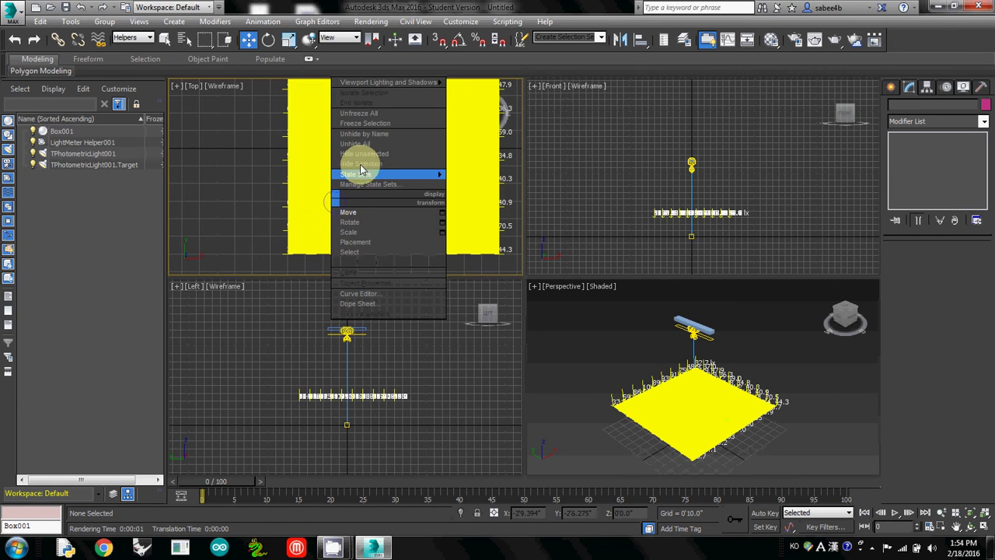
click(363, 167)
click(289, 151)
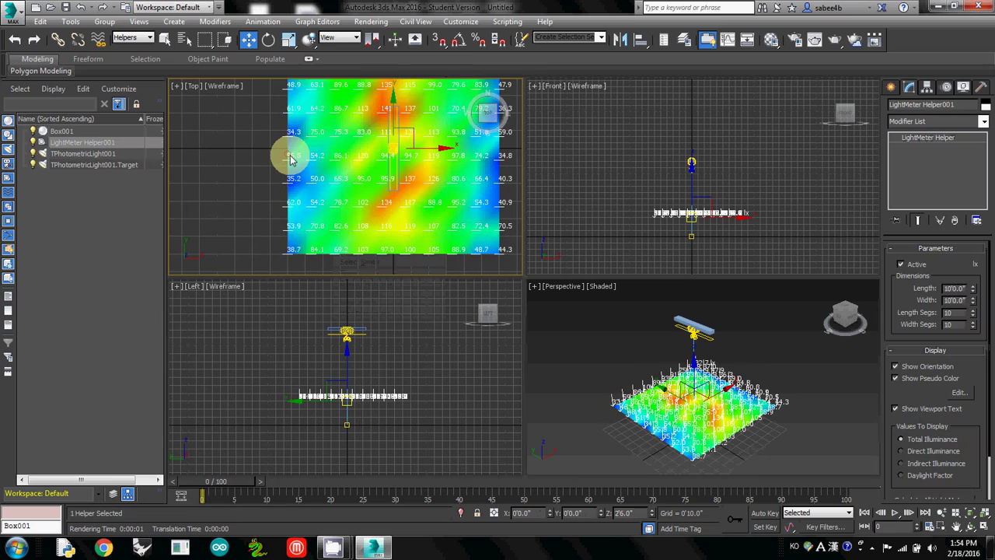
right_click(288, 150)
click(322, 116)
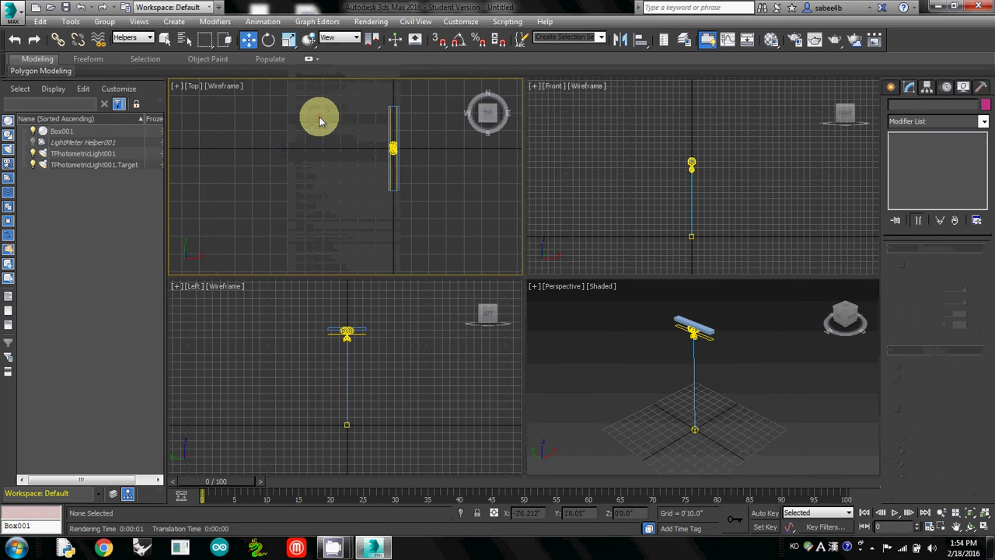
Limit the selection filter to Lights and rotate the photometric light by entering 90 degrees for absolute Z.
drag(625, 129, 739, 175)
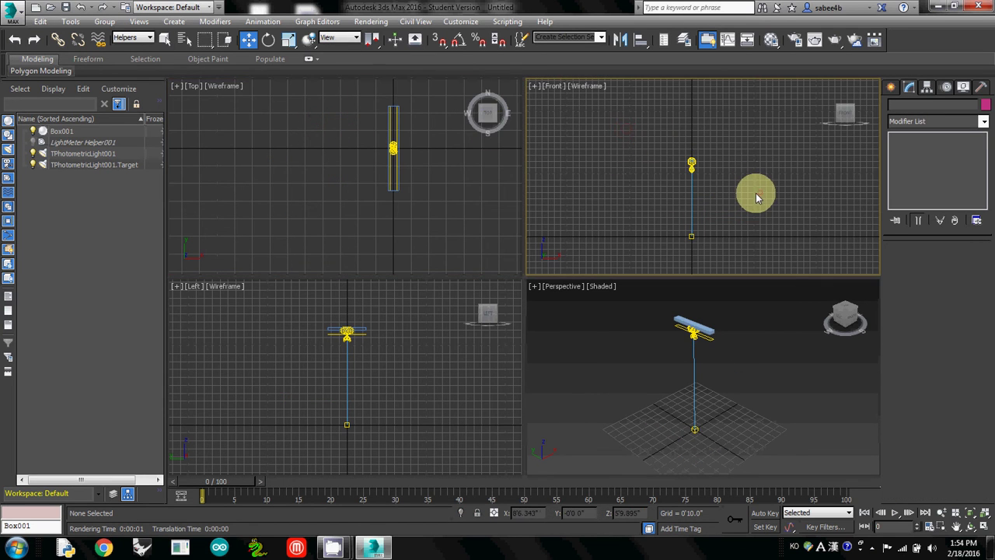
click(133, 38)
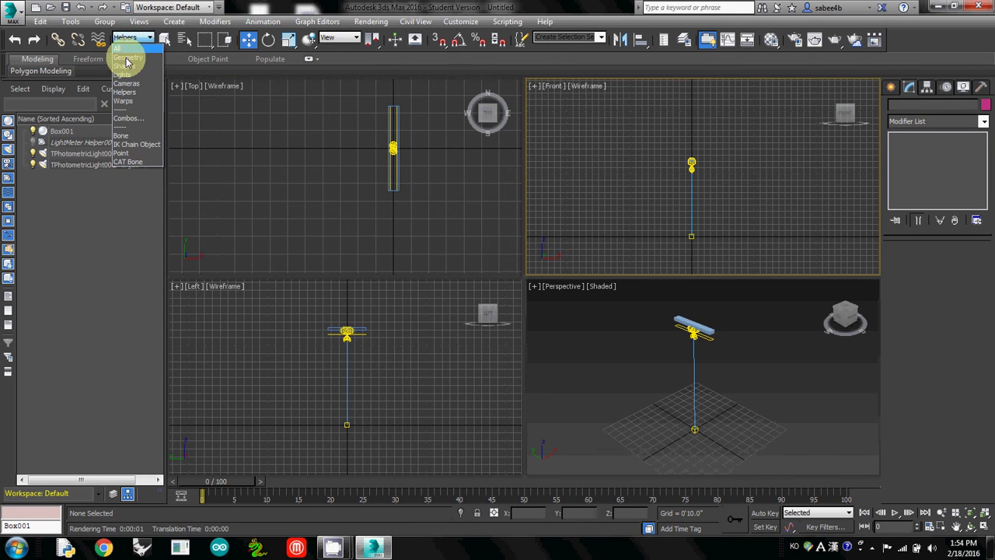
click(133, 75)
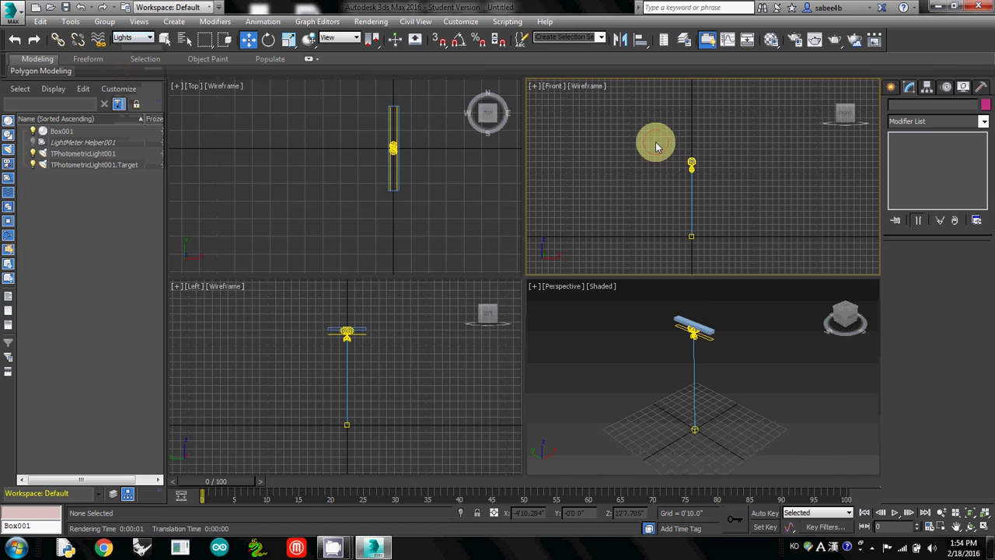
click(692, 165)
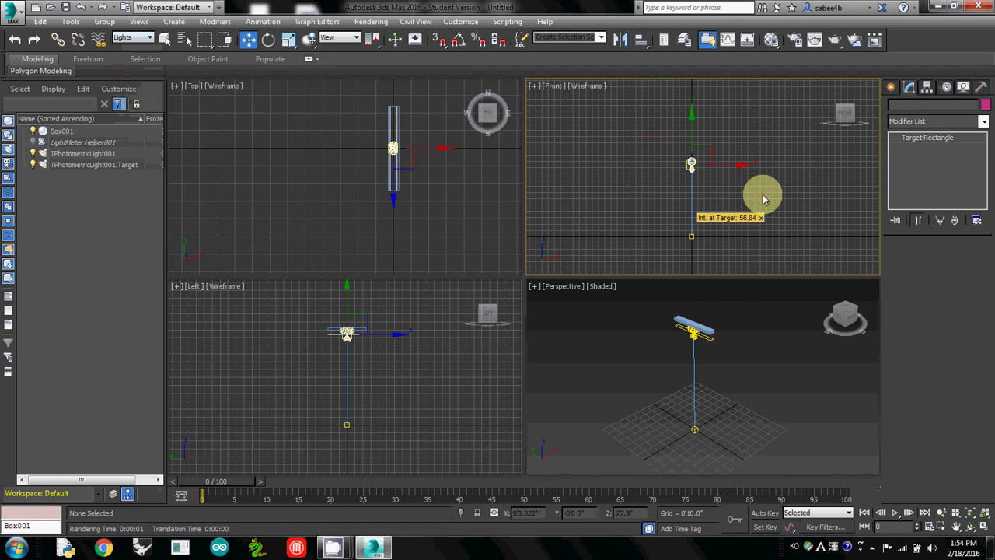
right_click(268, 41)
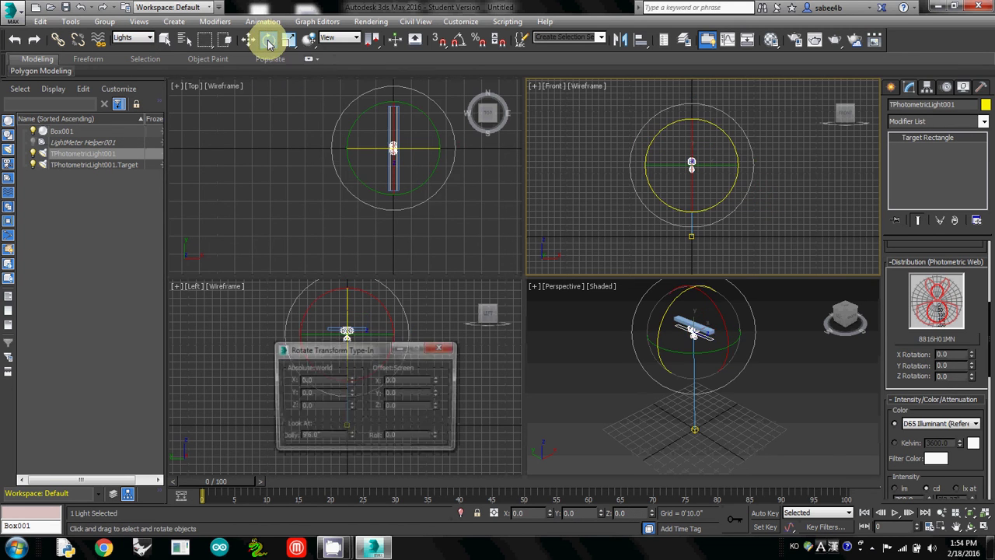
click(321, 406)
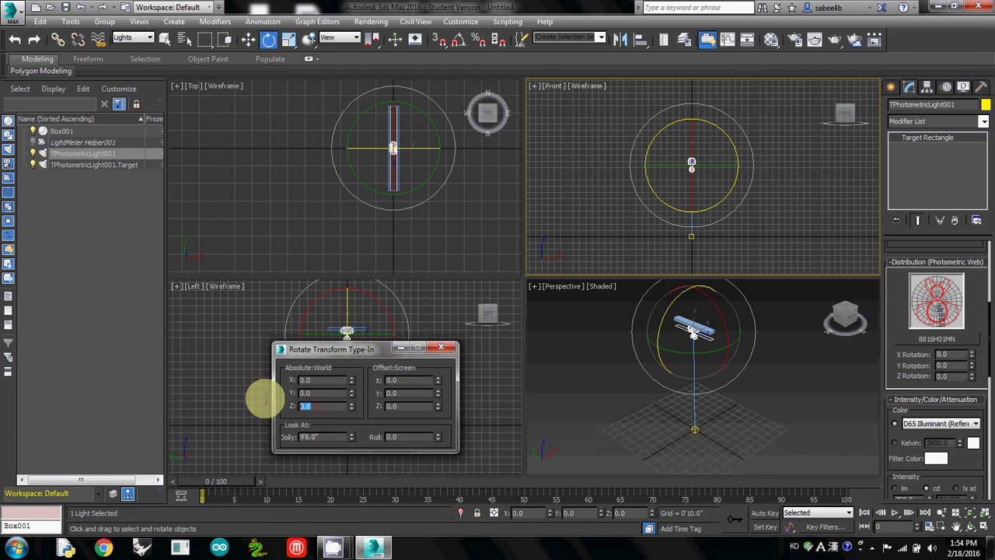
text(90)
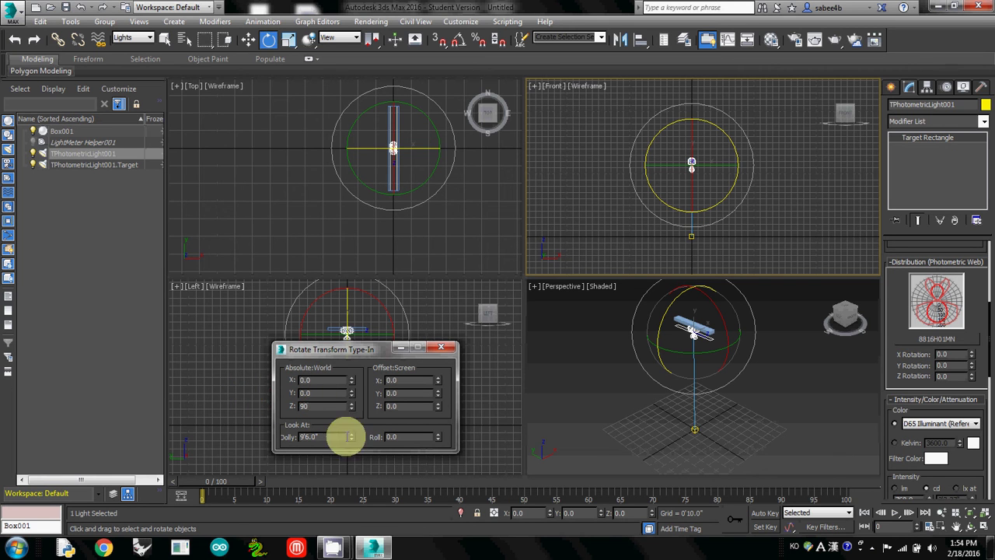
click(332, 393)
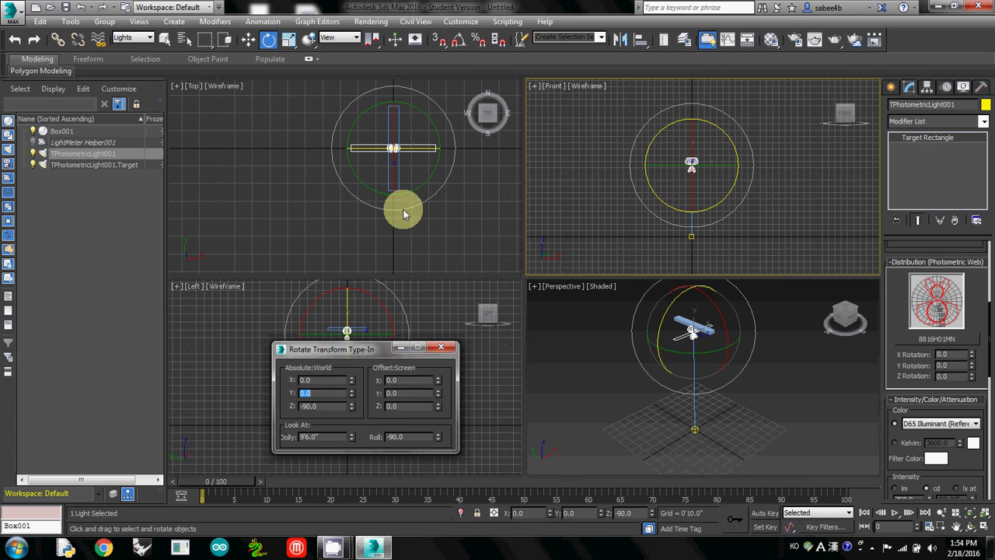
click(405, 178)
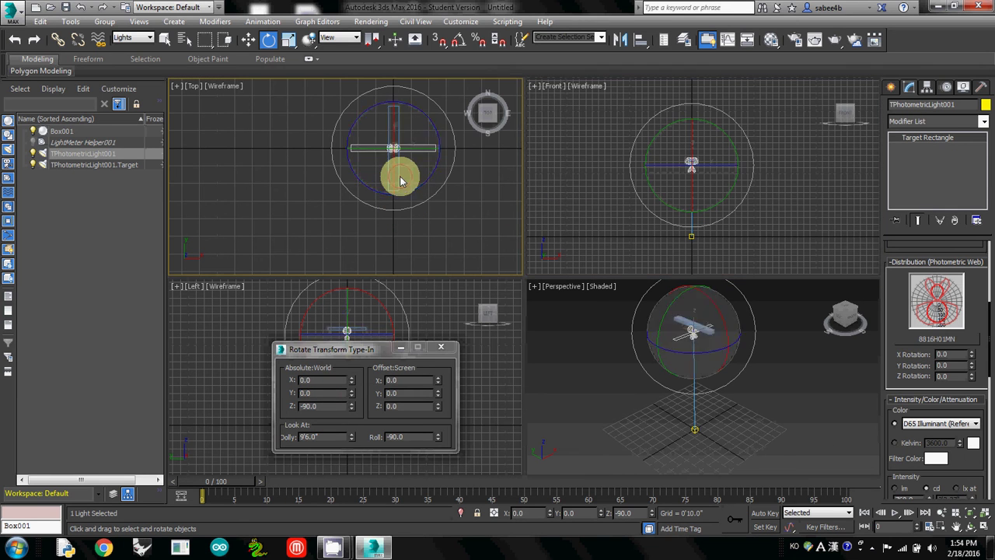
click(441, 347)
Limit the selection filter to Geometry and rotate the fixture box to 90 degrees about the absolute Z axis.
click(133, 37)
click(140, 59)
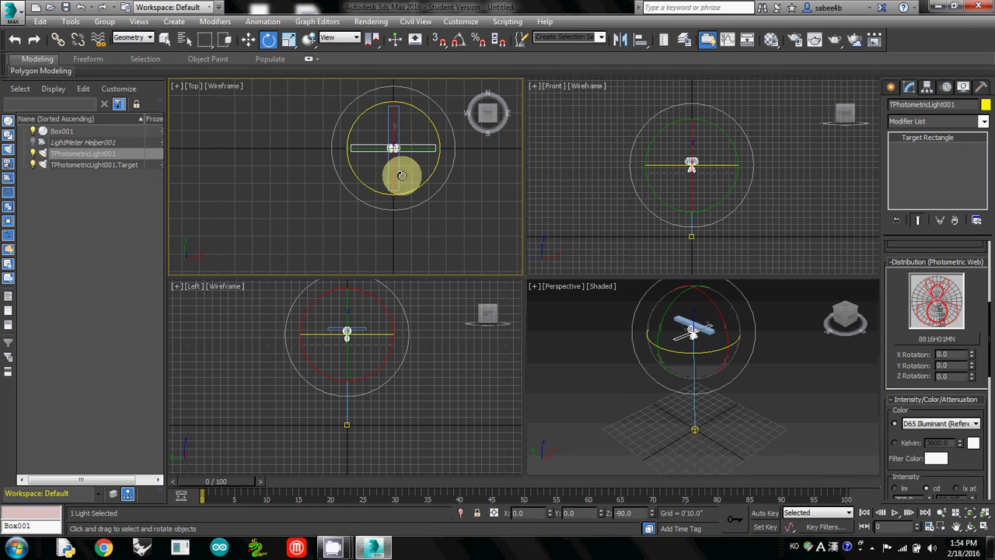
click(669, 314)
right_click(267, 39)
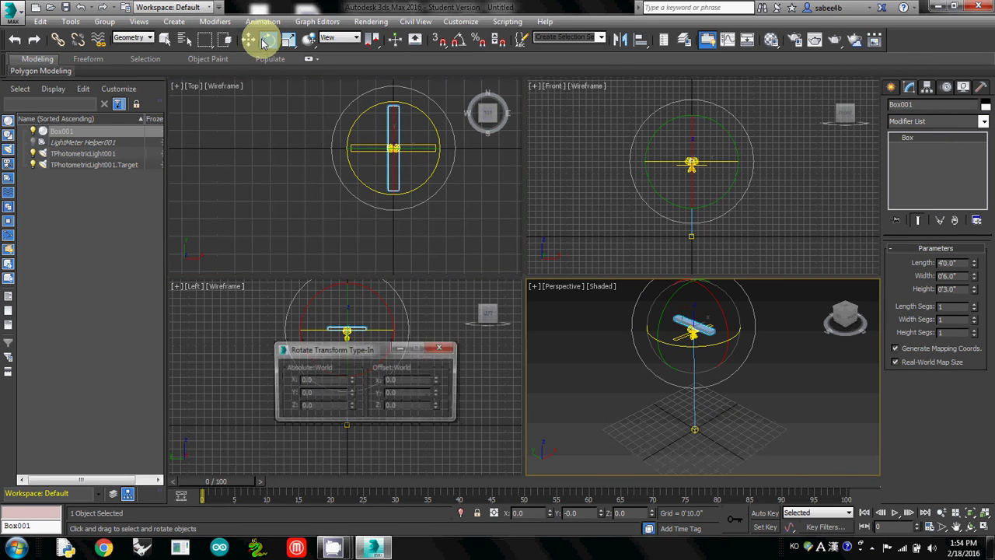
click(305, 405)
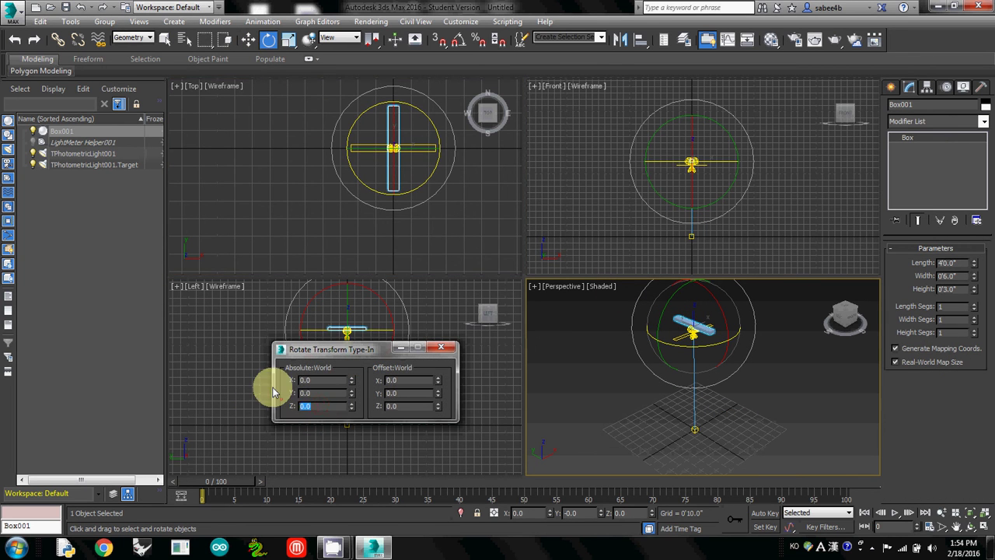
text(90)
key(Return)
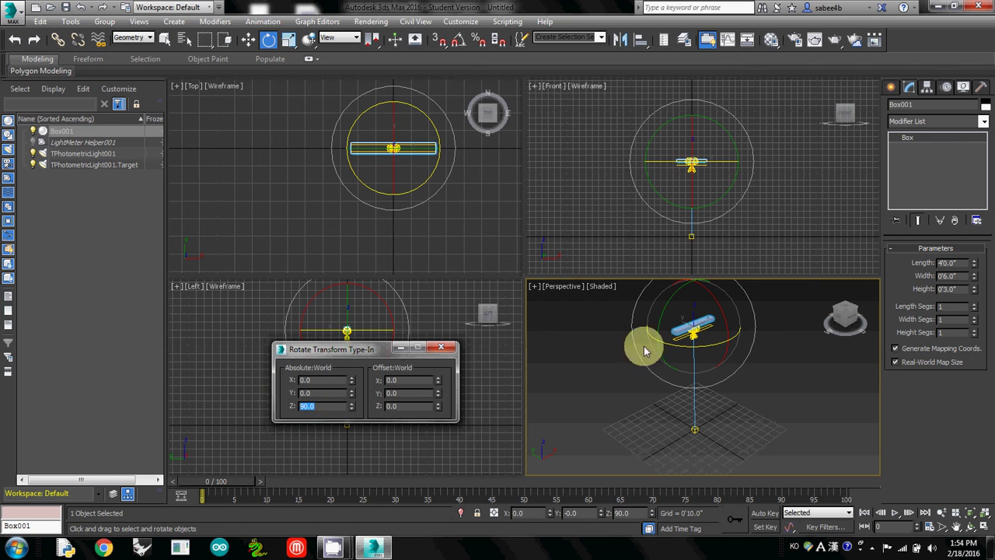
click(442, 347)
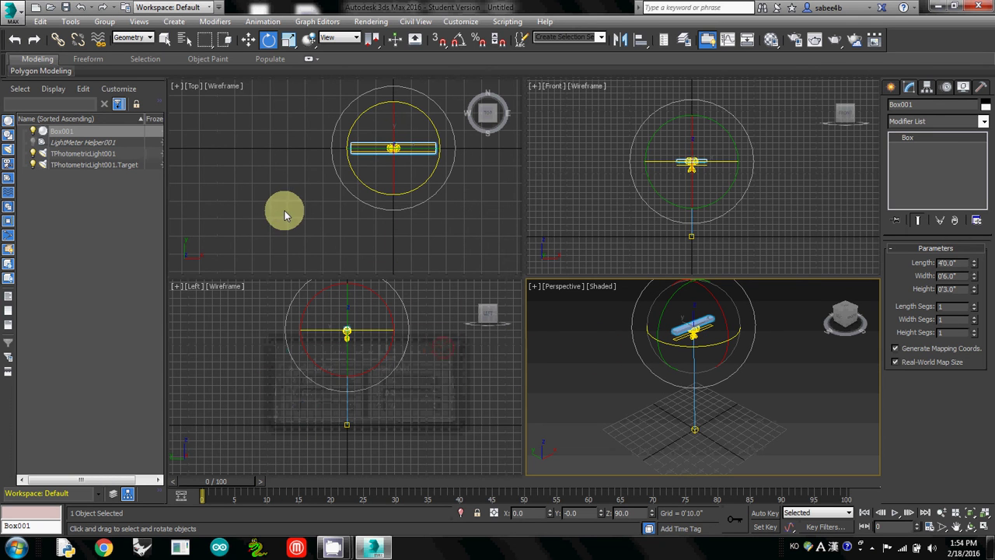
Unhide all hidden objects in the scene to bring back the light meter grid.
right_click(282, 210)
right_click(278, 193)
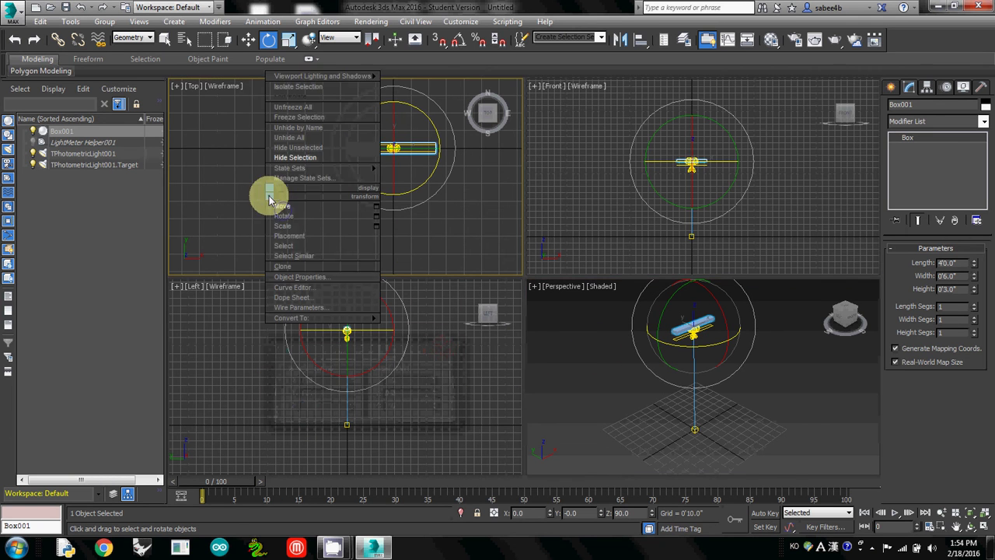
click(295, 137)
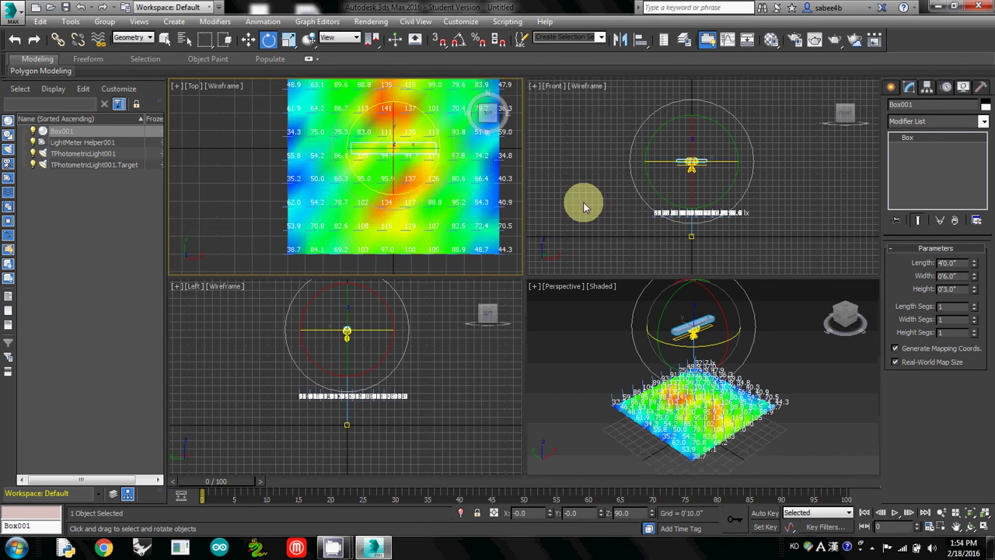
Limit the selection filter to Helpers, select the light meter grid and recalculate all light meters.
click(144, 37)
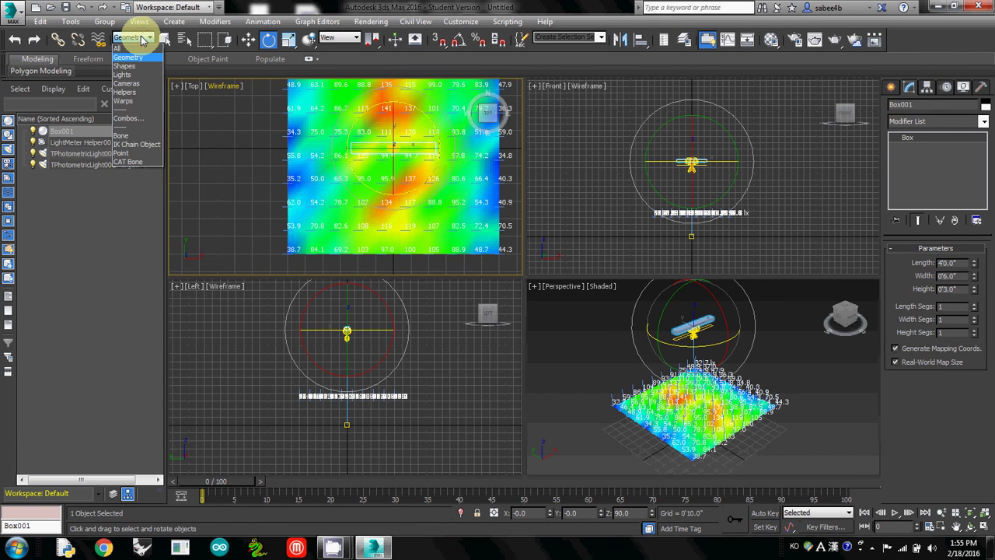
click(125, 92)
click(292, 181)
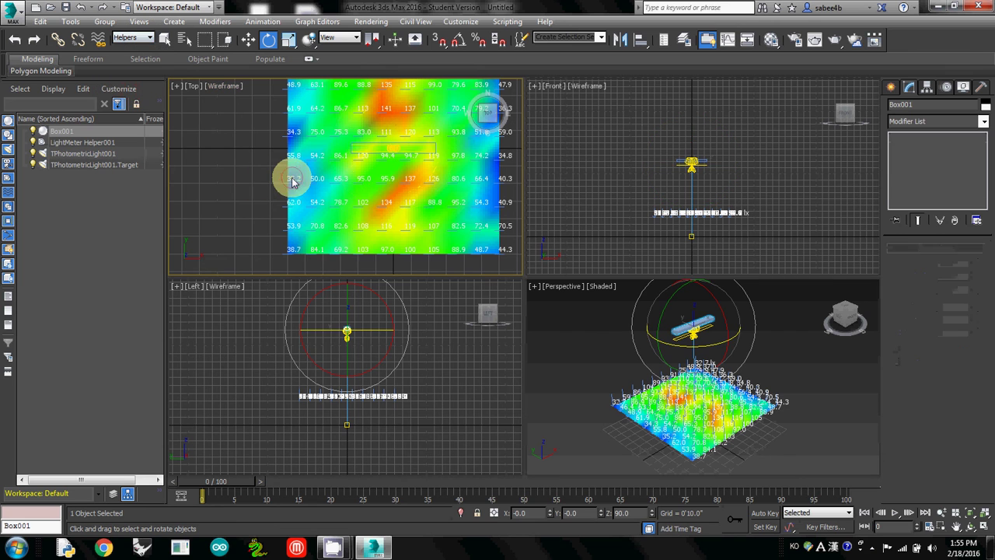
click(645, 233)
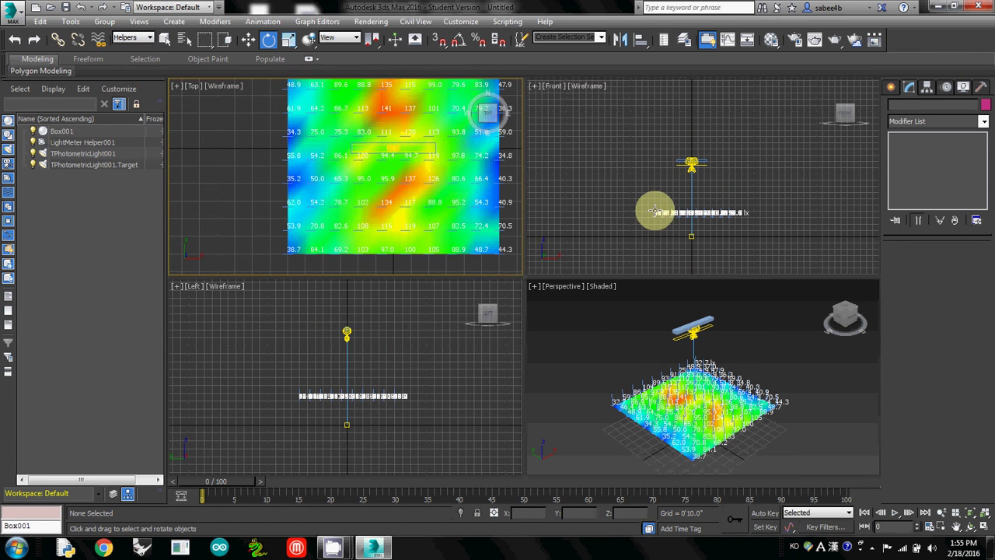
click(655, 212)
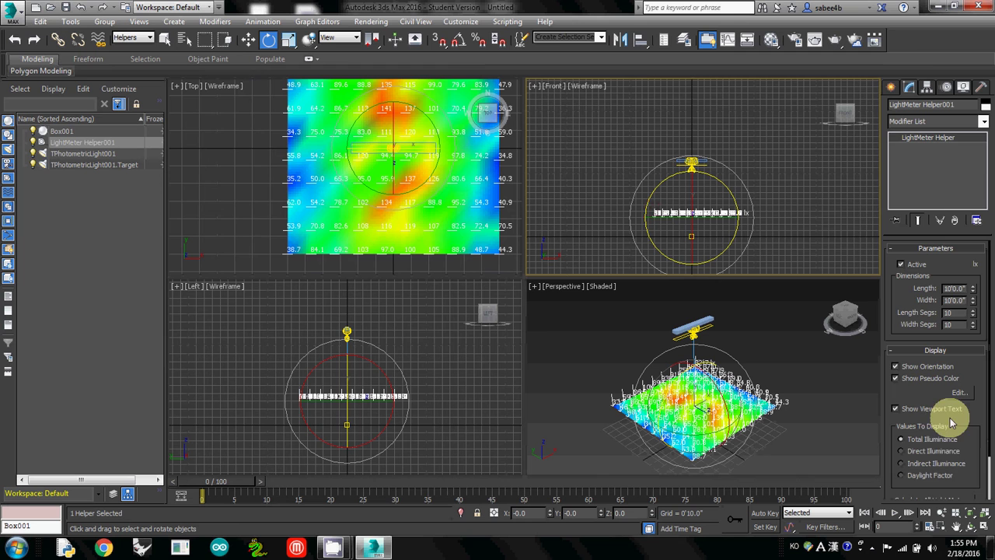
scroll(947, 447, down, 2)
click(931, 450)
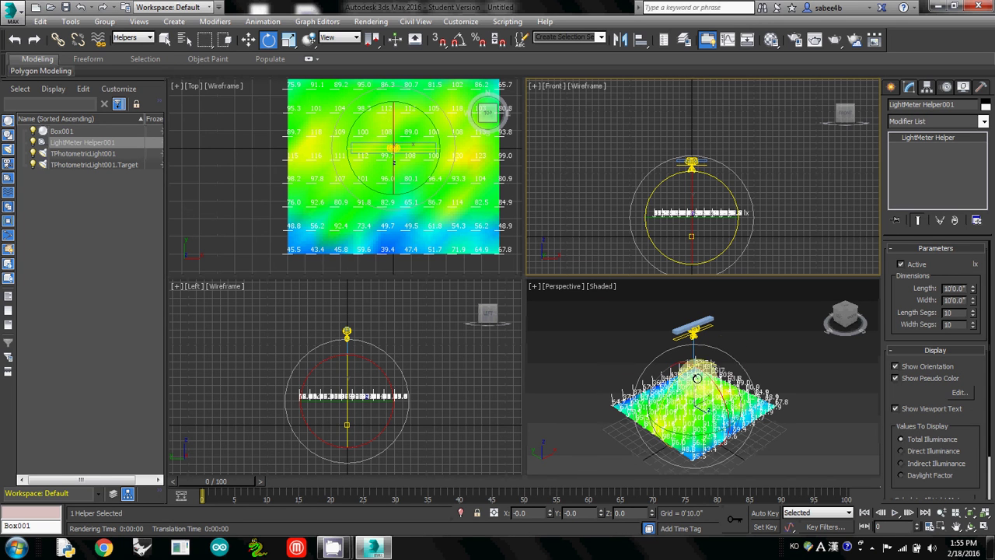
Open the light meter's export to a CSV file and cancel it without saving.
scroll(976, 420, down, 2)
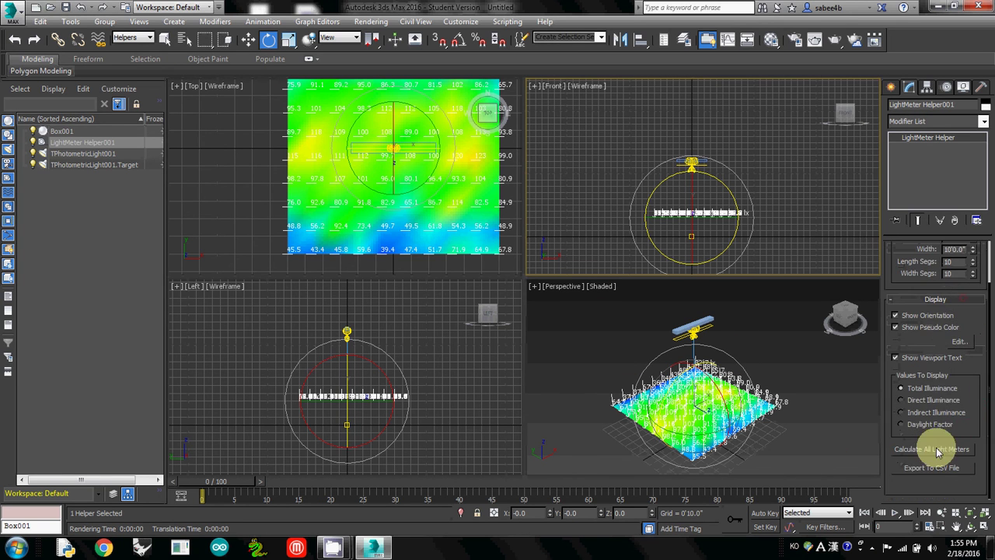
click(929, 468)
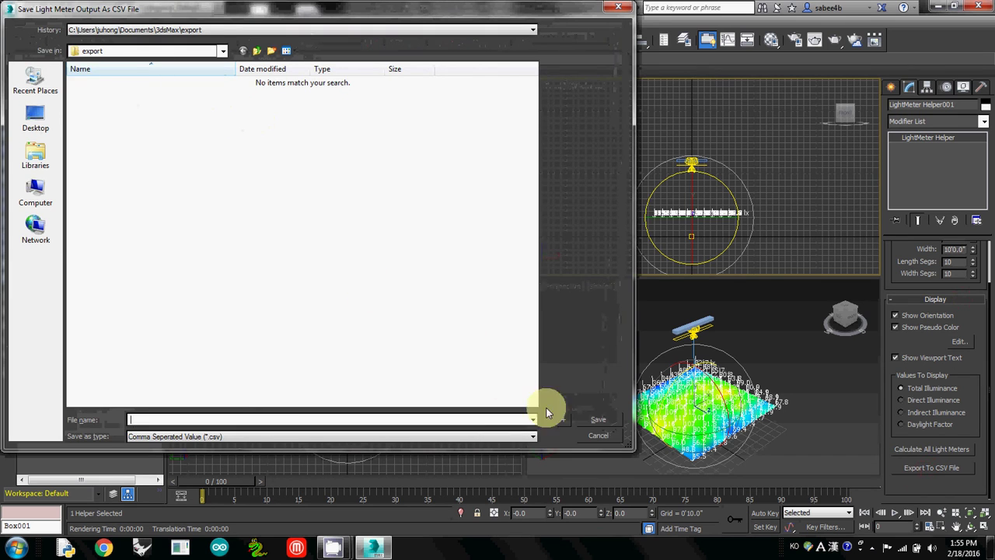
click(598, 435)
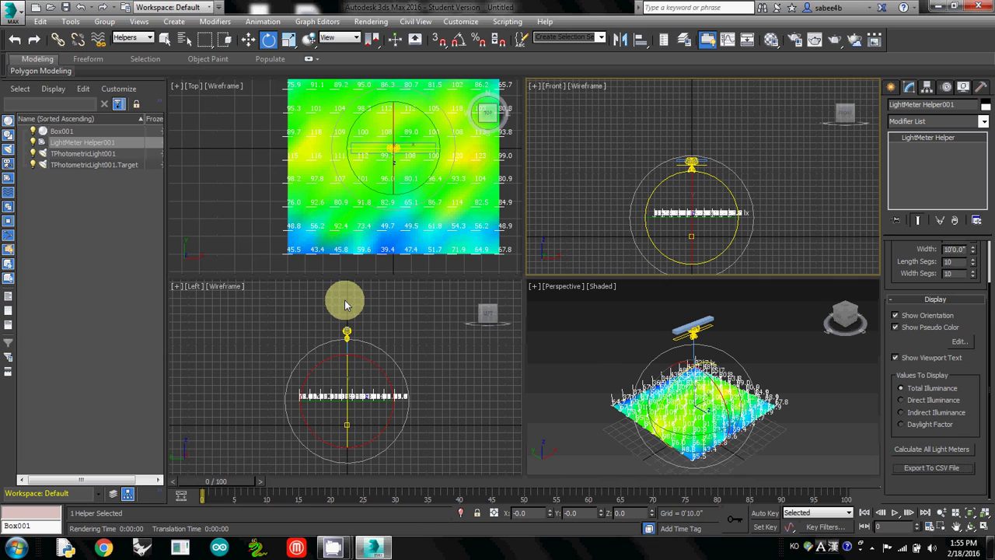
click(591, 129)
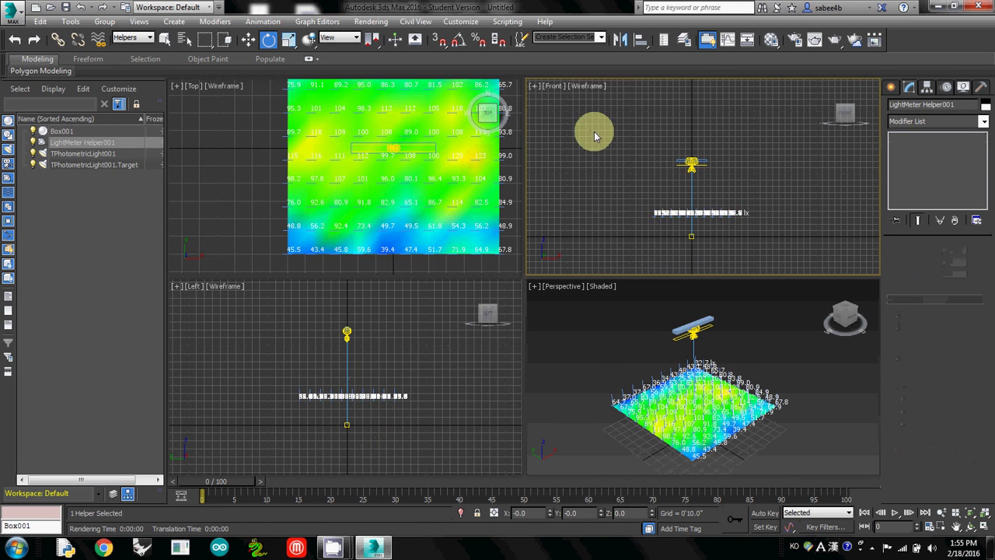
scroll(645, 151, up, 5)
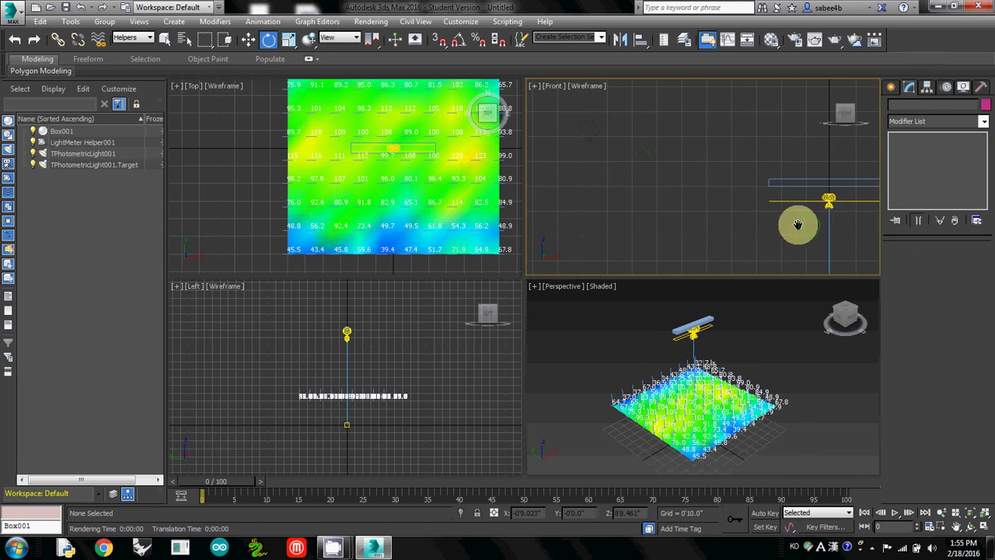
middle_drag(795, 225, 677, 219)
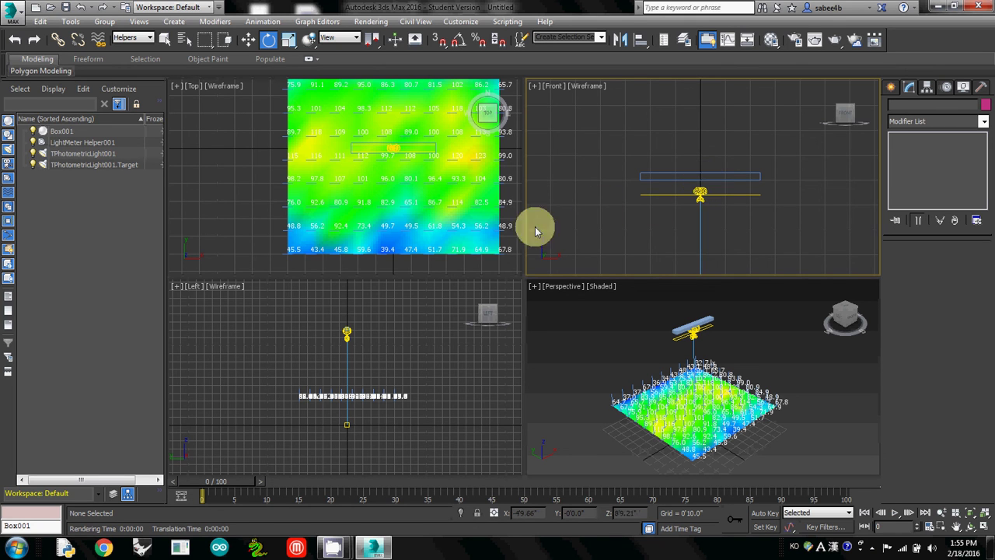
mouse_move(332, 548)
click(284, 509)
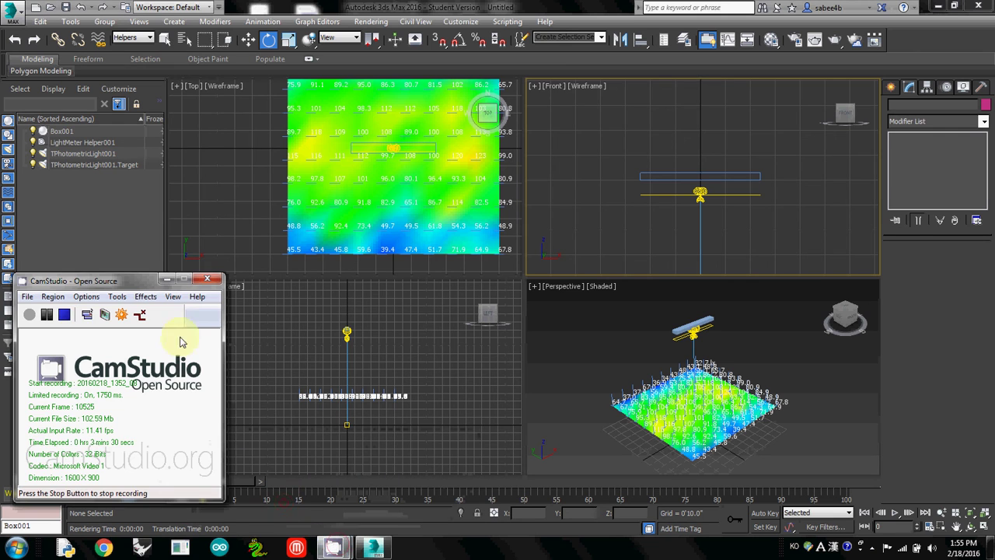